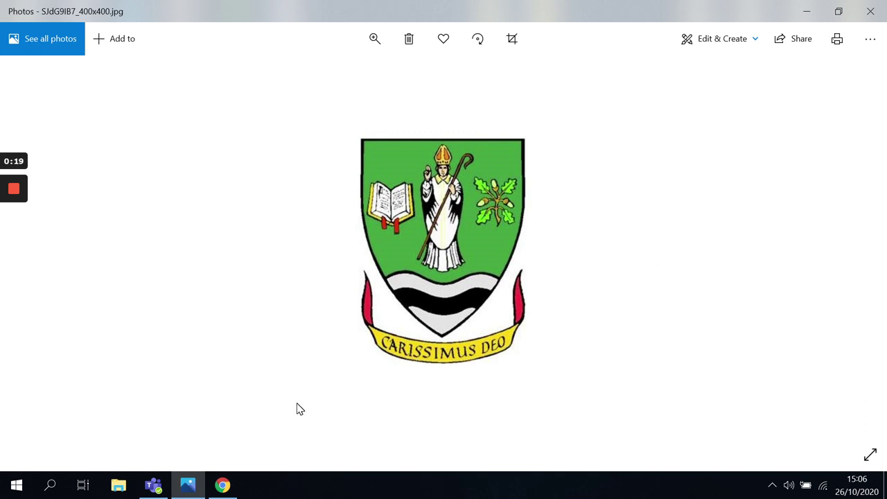
# Step: Bring up the Chrome taskbar preview showing the Glow - Launch Pad page
pyautogui.moveTo(228, 489)
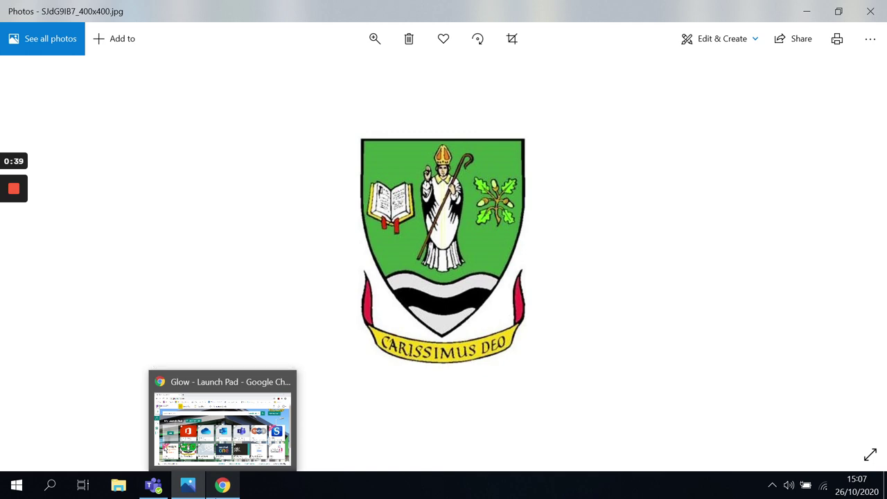
# Step: Launch Microsoft Teams from its Glow Launch Pad tile in a new Chrome tab
pyautogui.click(238, 423)
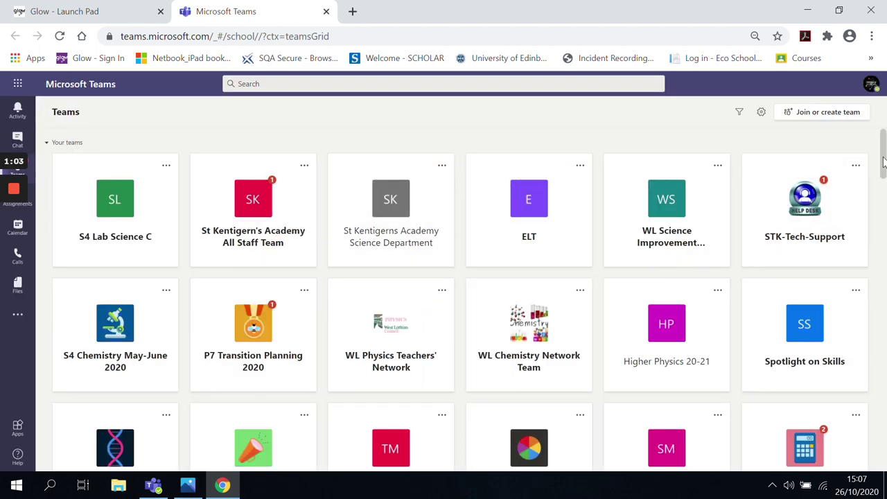
pyautogui.moveTo(884, 159); pyautogui.dragTo(885, 108)
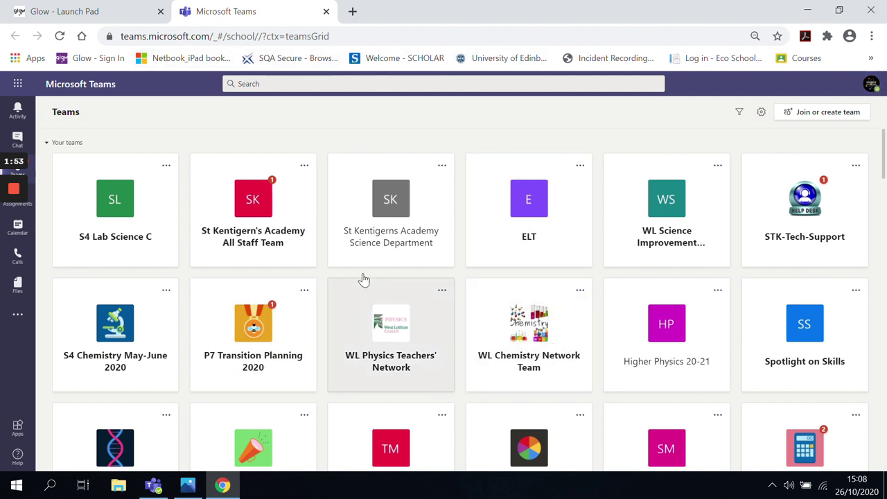
# Step: Open the Teams web account menu from the profile avatar, then dismiss it
pyautogui.click(874, 86)
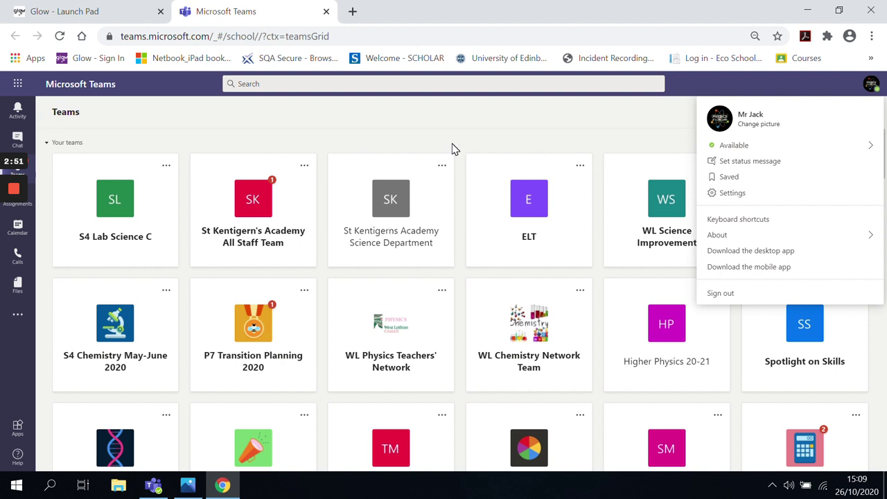
pyautogui.click(507, 140)
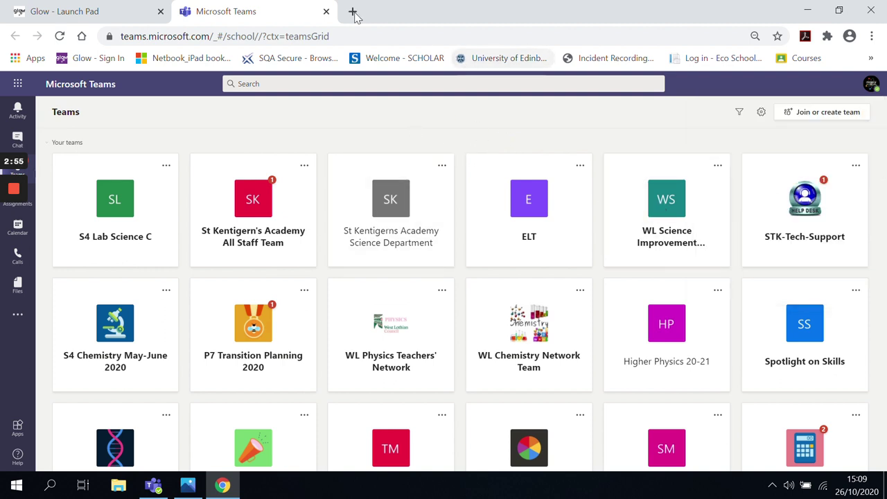
# Step: Minimize Chrome and switch to the Teams desktop app's teams grid
pyautogui.click(808, 11)
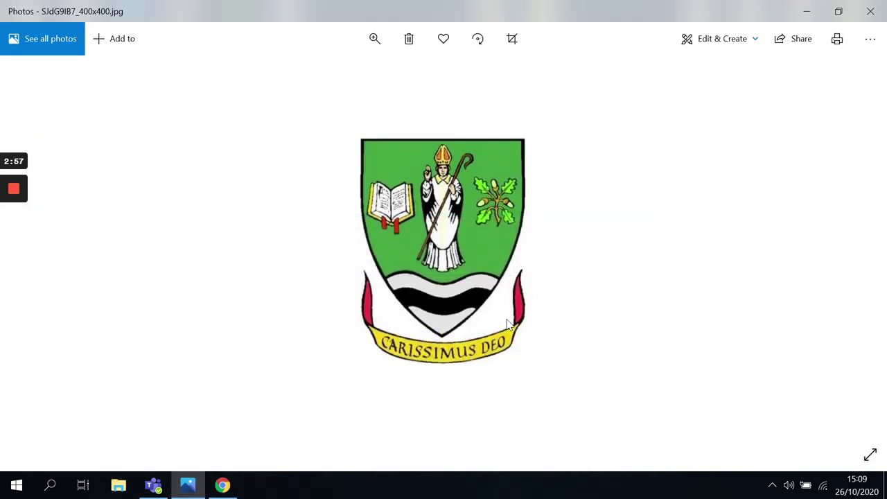
pyautogui.click(156, 486)
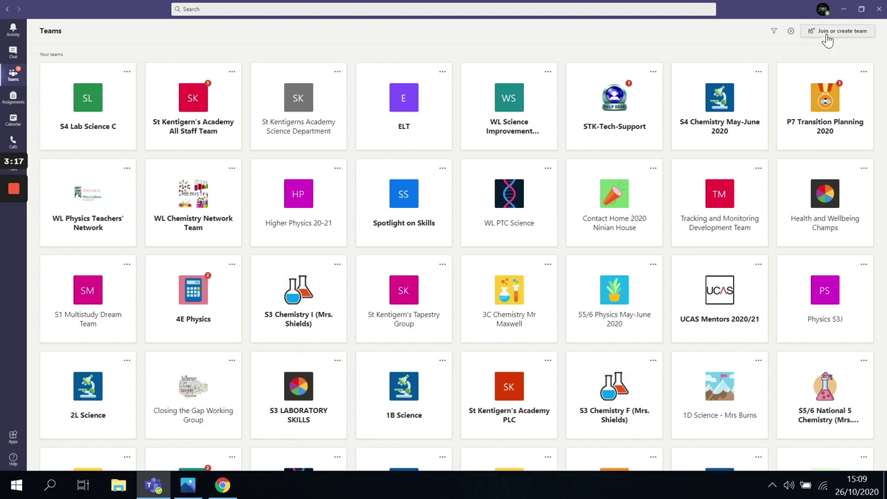
# Step: Go to the Join or create a team page and enter the team's joining code
pyautogui.click(837, 39)
pyautogui.click(837, 35)
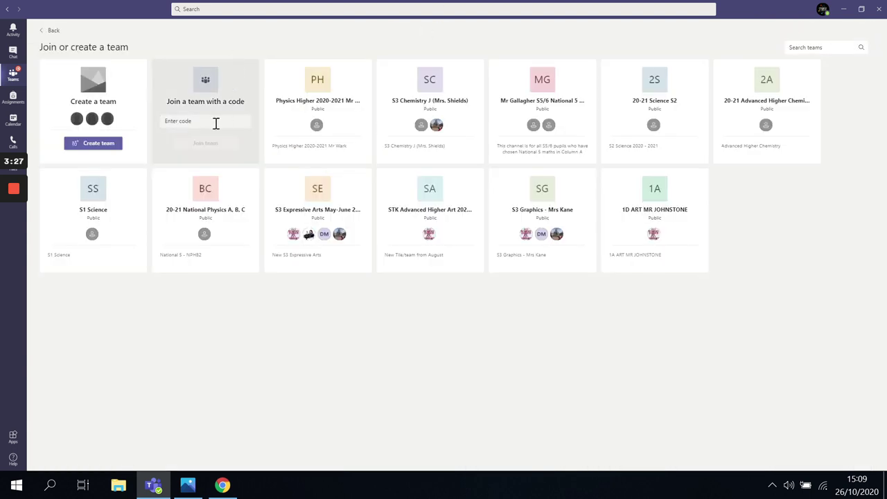
pyautogui.click(212, 120)
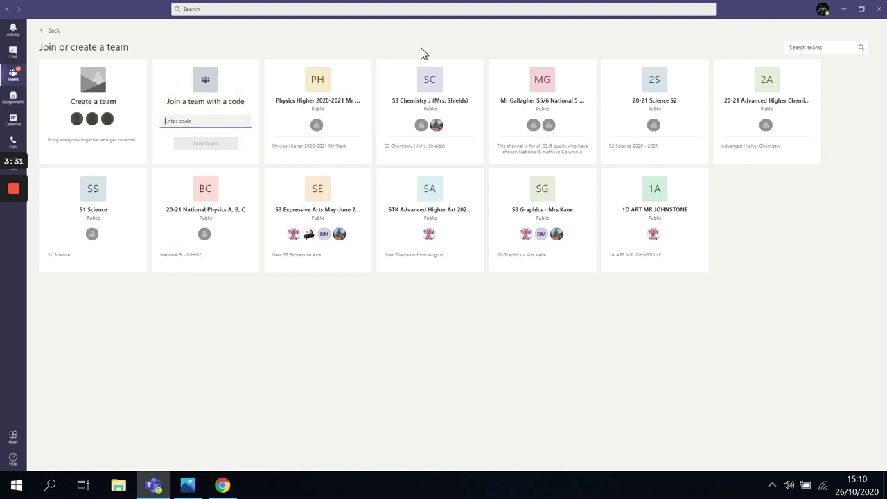
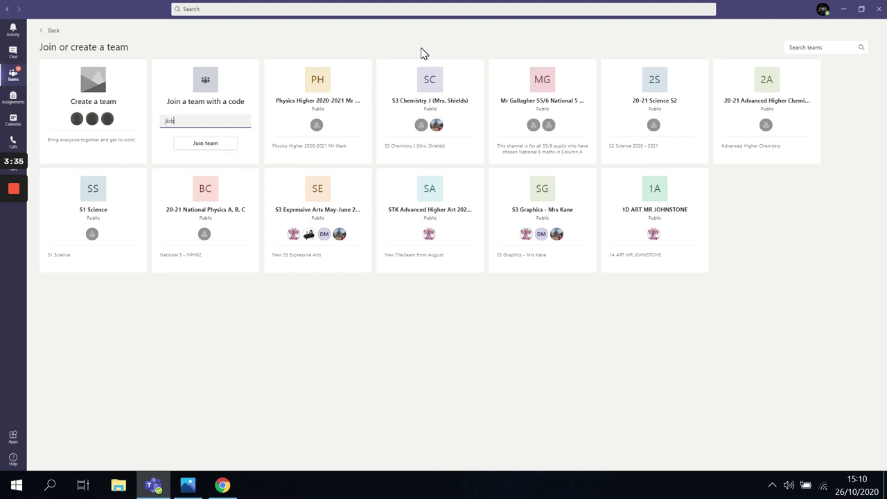
# Step: Join Demo Team 2 with the entered code, landing in its General channel
pyautogui.click(206, 144)
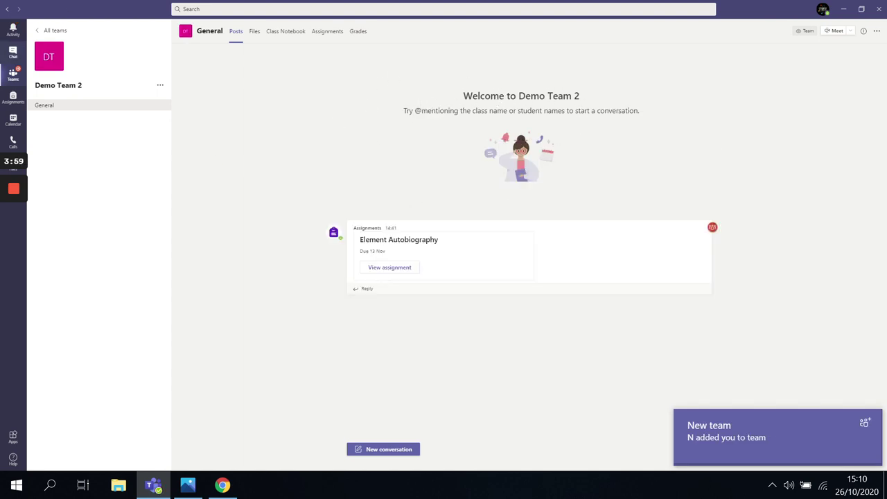
pyautogui.moveTo(10, 212)
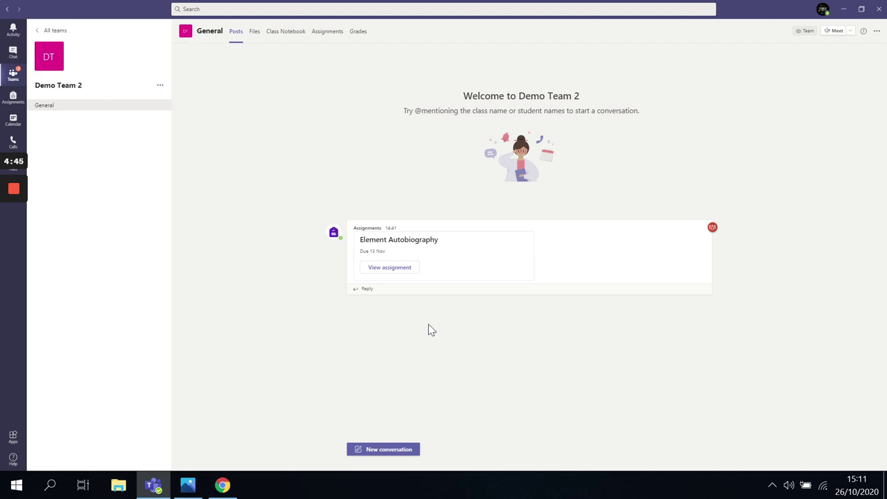
# Step: Post 'can i ask about question 1' as a new General channel conversation
pyautogui.click(367, 451)
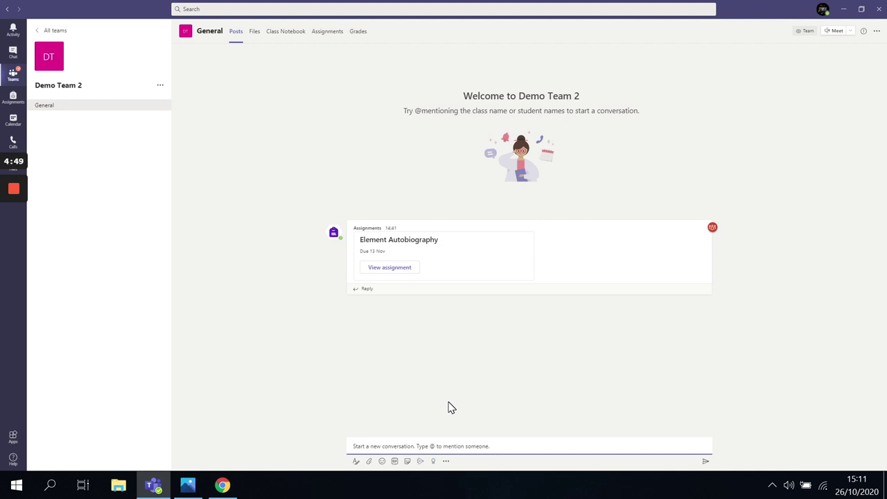
pyautogui.write('can')
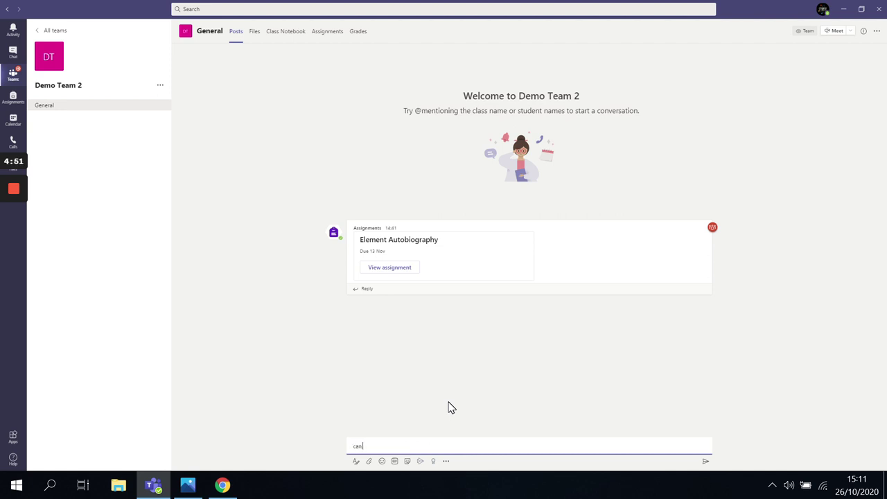
pyautogui.write(' i ask about question 1')
pyautogui.press('Return')
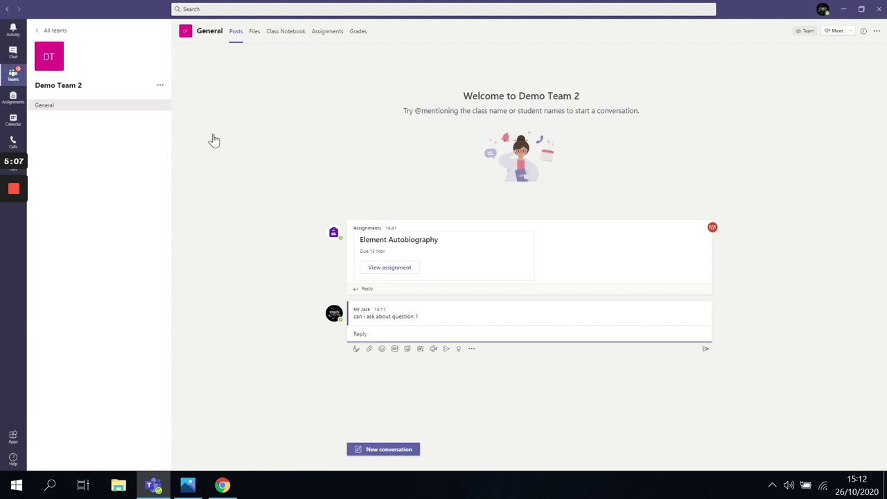
# Step: Scroll the General channel and open the Activity feed
pyautogui.scroll(-15, 535, 174)
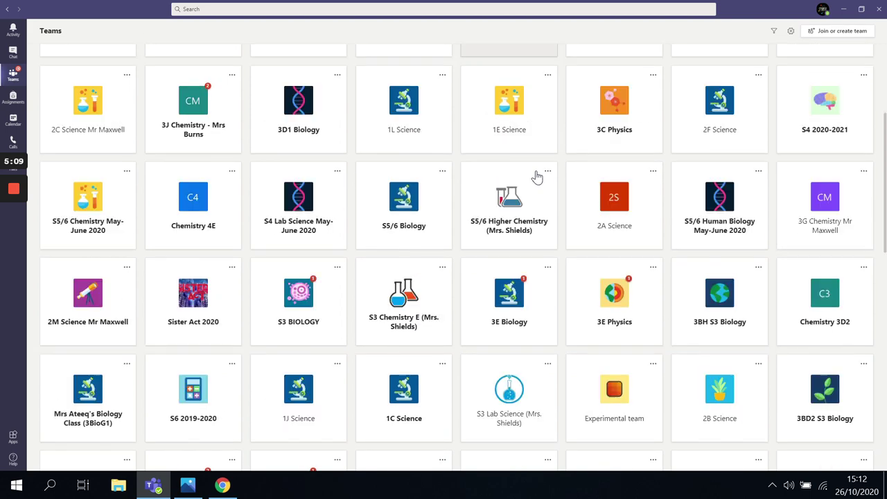
pyautogui.scroll(10, 262, 153)
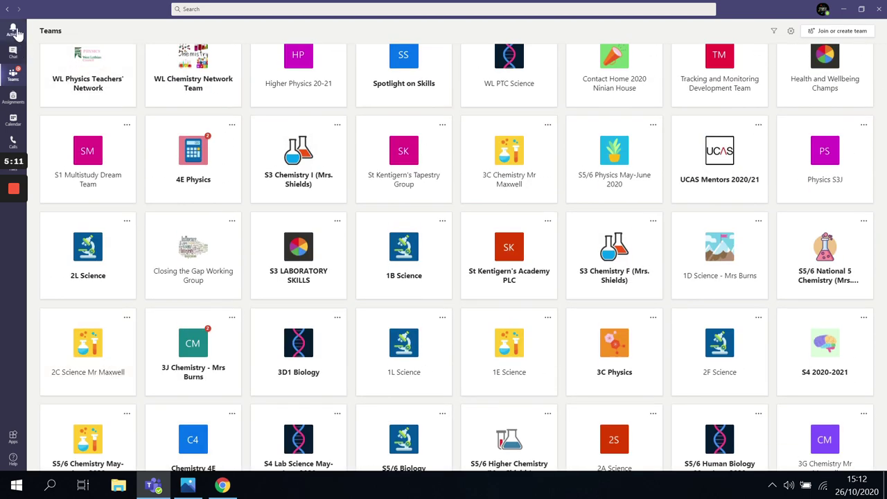
pyautogui.click(12, 29)
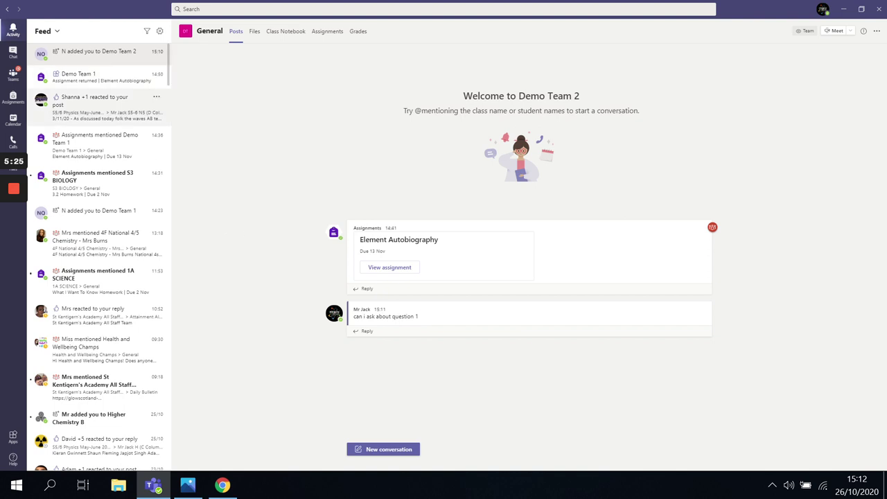
pyautogui.click(373, 332)
pyautogui.write('@miss')
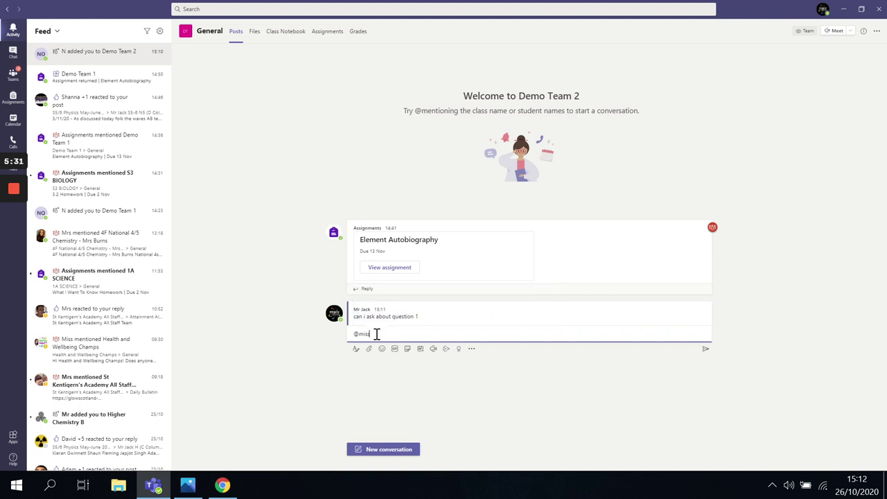
pyautogui.press('BackSpace')
pyautogui.press('BackSpace')
pyautogui.press('BackSpace')
pyautogui.press('BackSpace')
pyautogui.press('BackSpace')
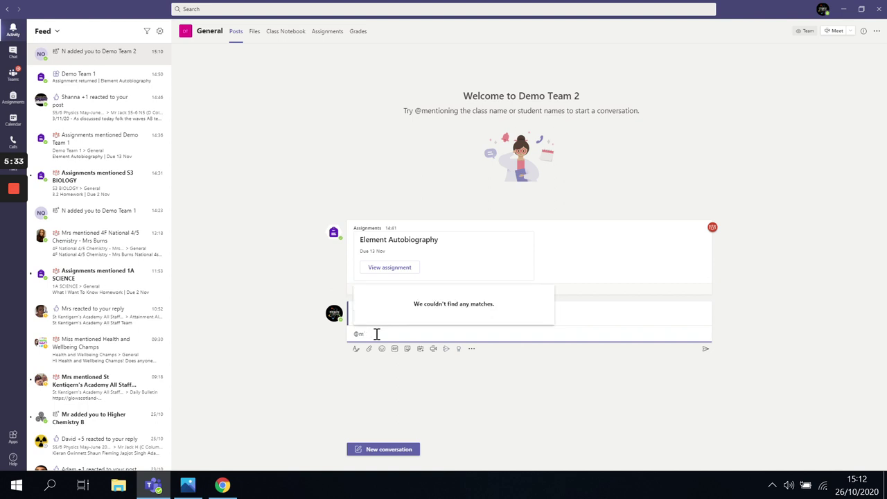
pyautogui.write('@miss d')
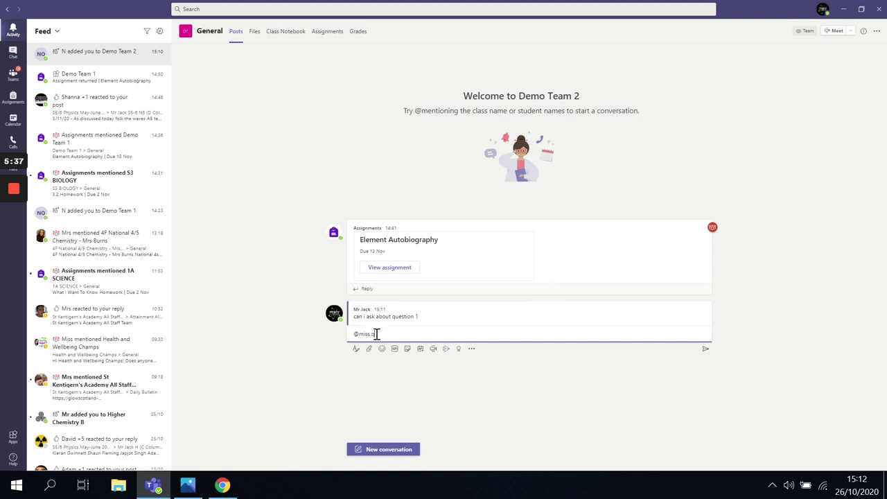
pyautogui.write(' quinne')
pyautogui.press('BackSpace')
pyautogui.press('BackSpace')
pyautogui.press('BackSpace')
pyautogui.press('BackSpace')
pyautogui.press('BackSpace')
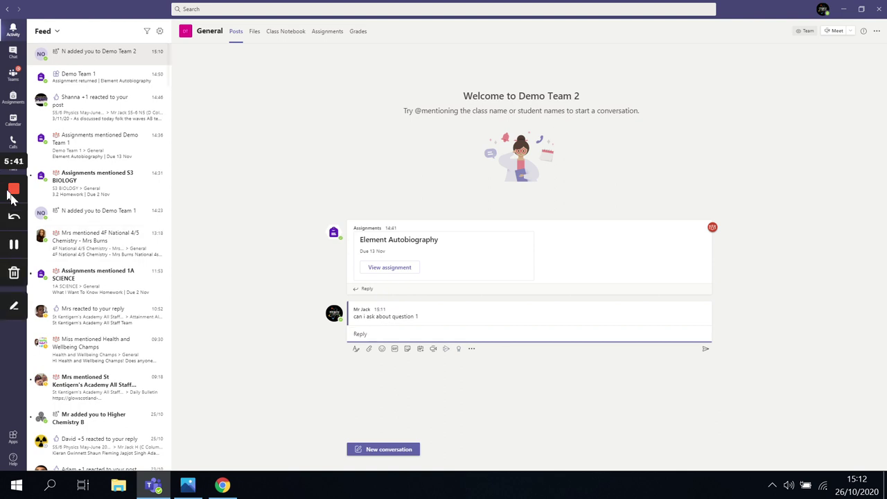
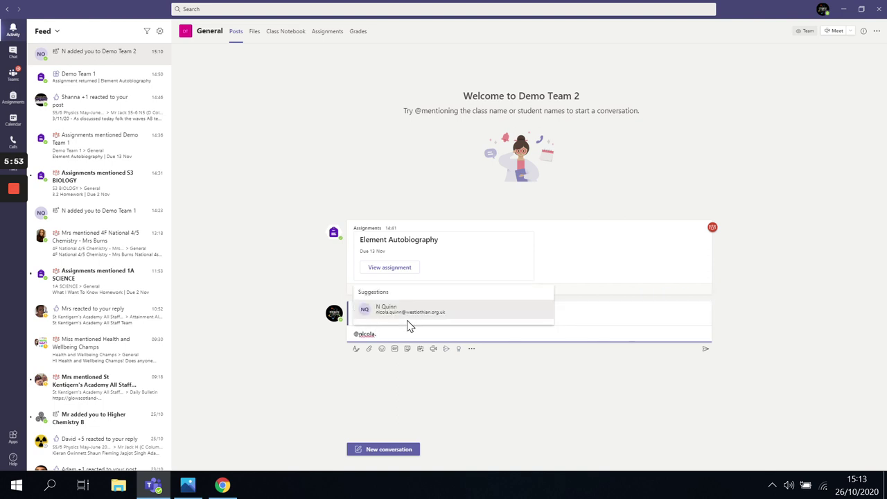
pyautogui.click(402, 310)
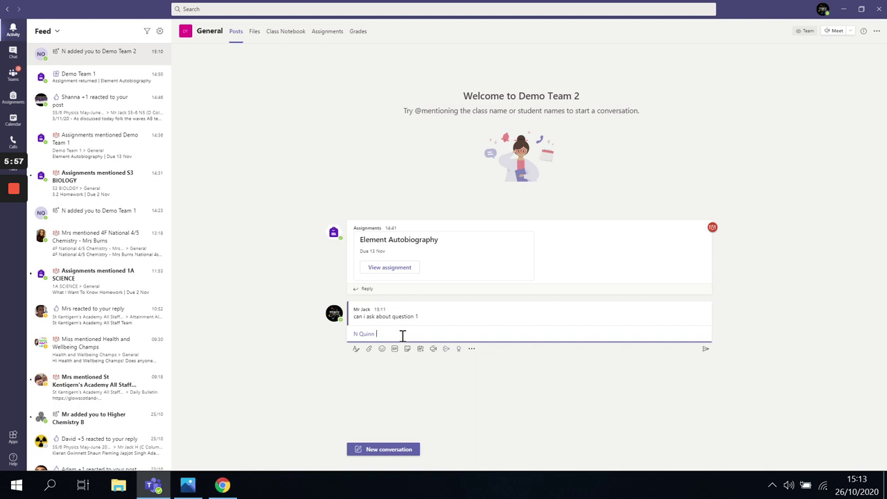
pyautogui.press('Return')
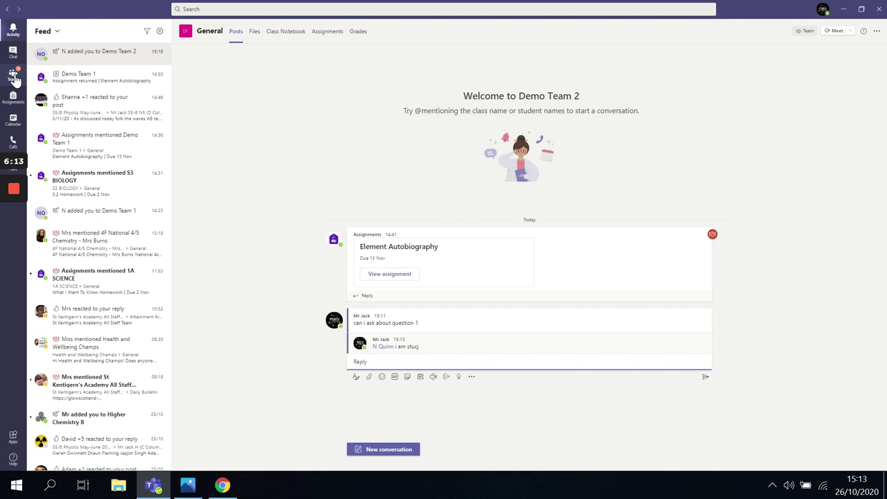
# Step: Open Demo Team 2 from the teams grid and show its Files tab with Class Materials
pyautogui.click(14, 78)
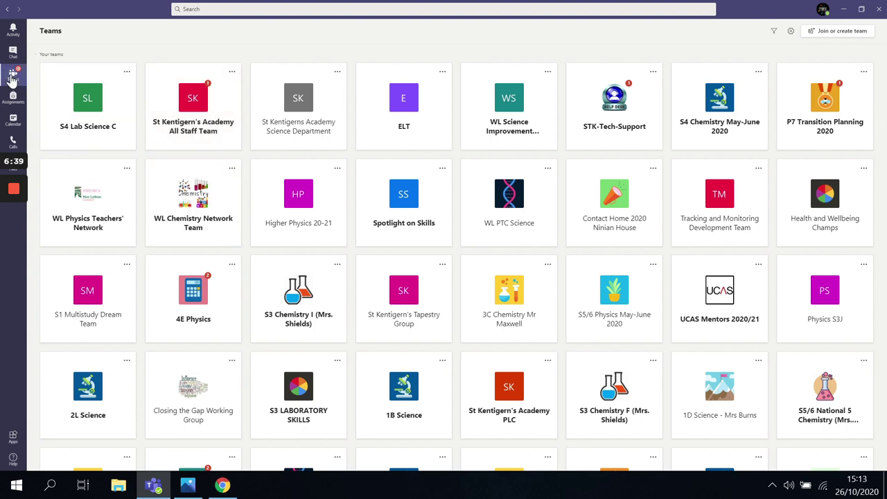
pyautogui.scroll(-5, 542, 258)
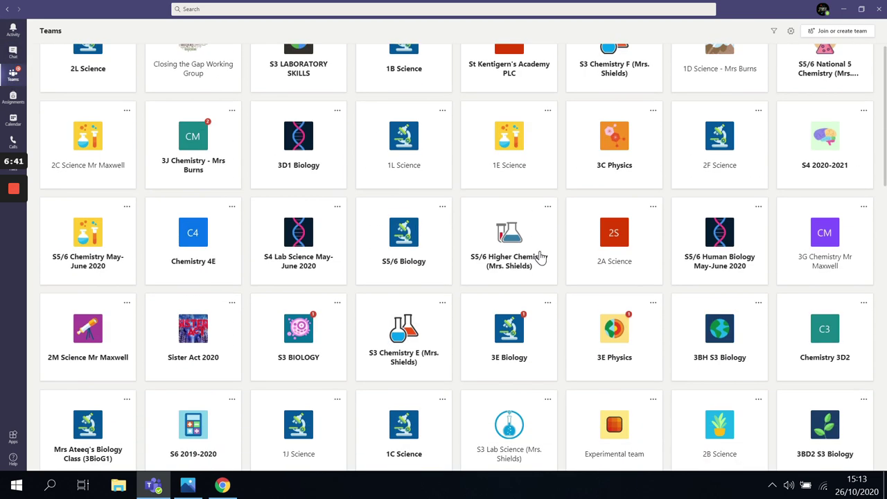
pyautogui.scroll(-8, 542, 258)
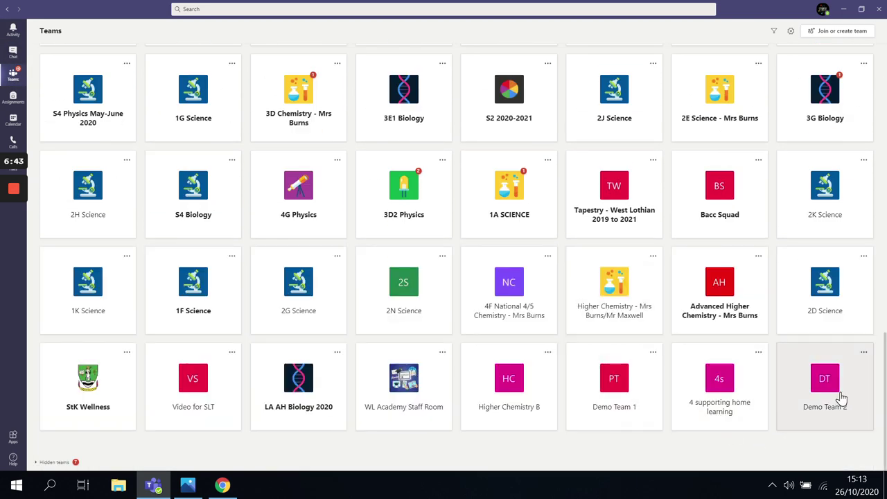
pyautogui.click(841, 398)
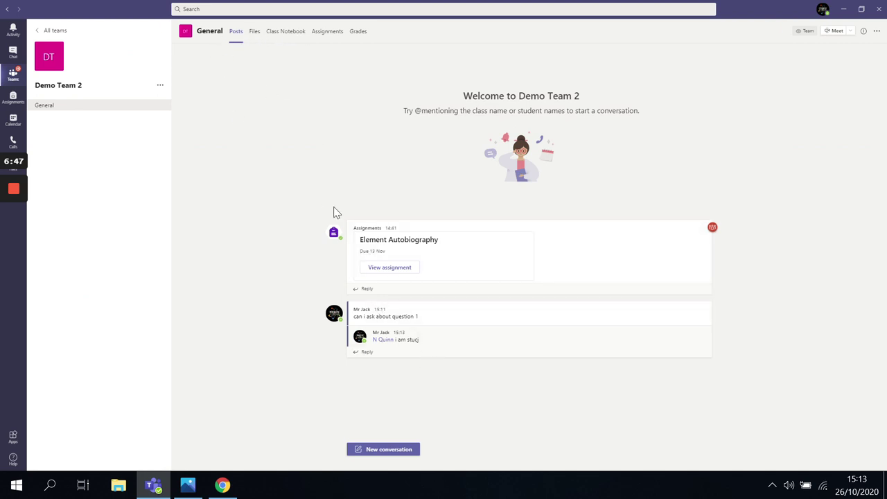
pyautogui.click(255, 34)
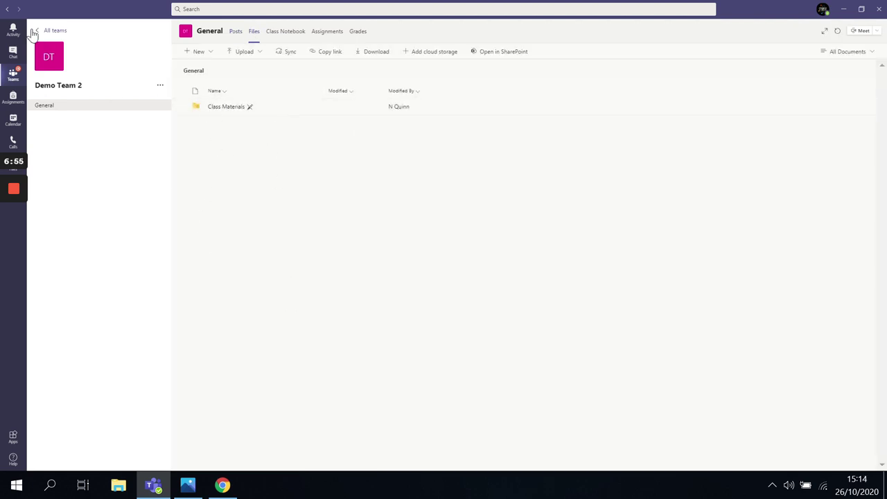
# Step: Open 2A Science via search and scroll its posts to 'Task for Monday the 26th of October'
pyautogui.click(195, 9)
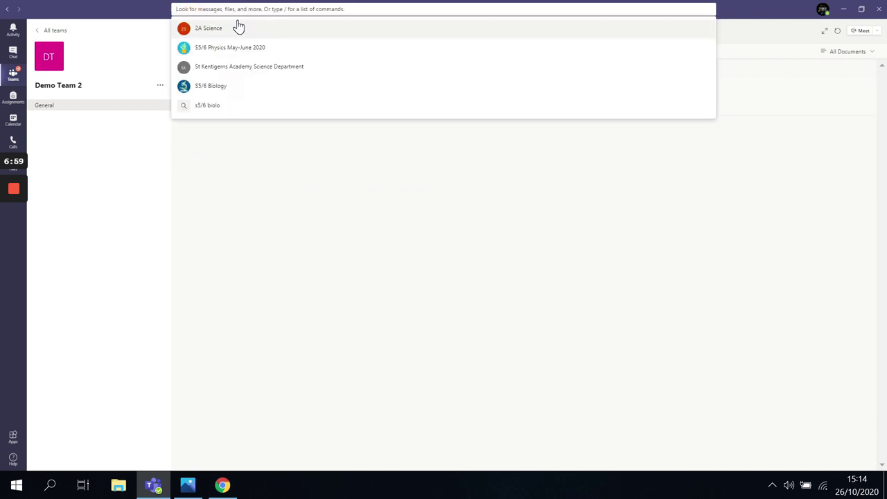
pyautogui.click(208, 29)
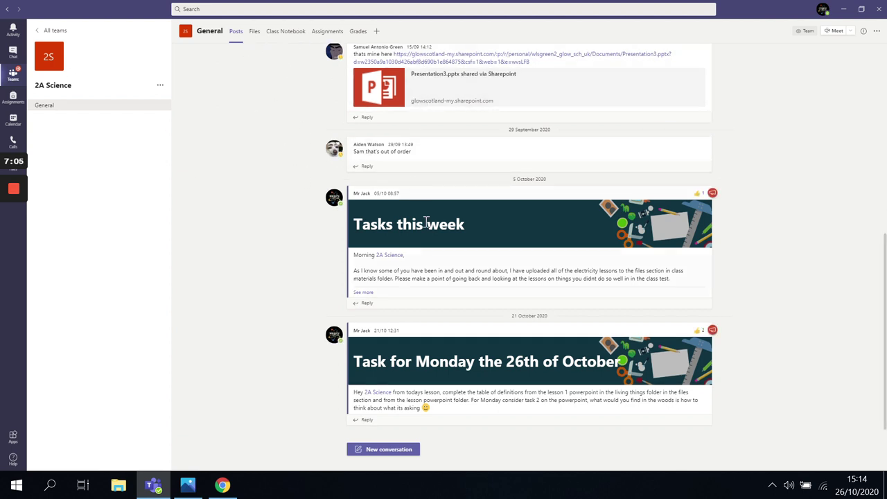
pyautogui.scroll(2, 420, 323)
pyautogui.scroll(3, 380, 262)
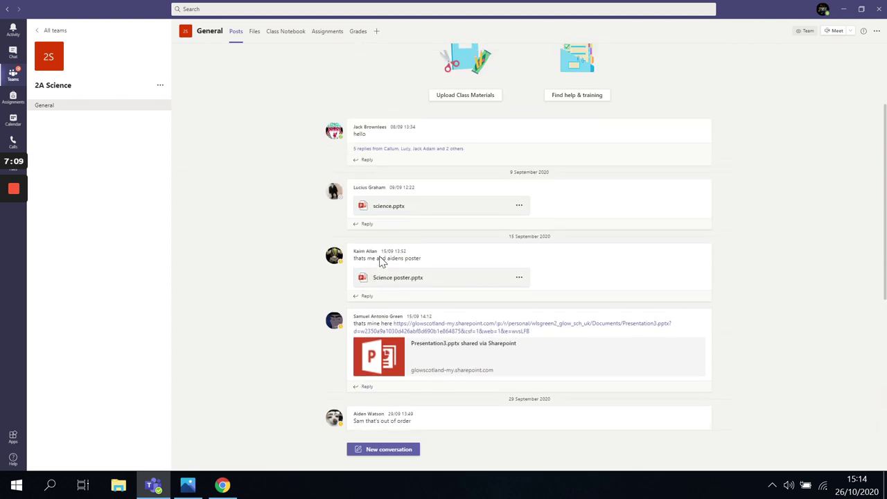
pyautogui.scroll(-5, 380, 261)
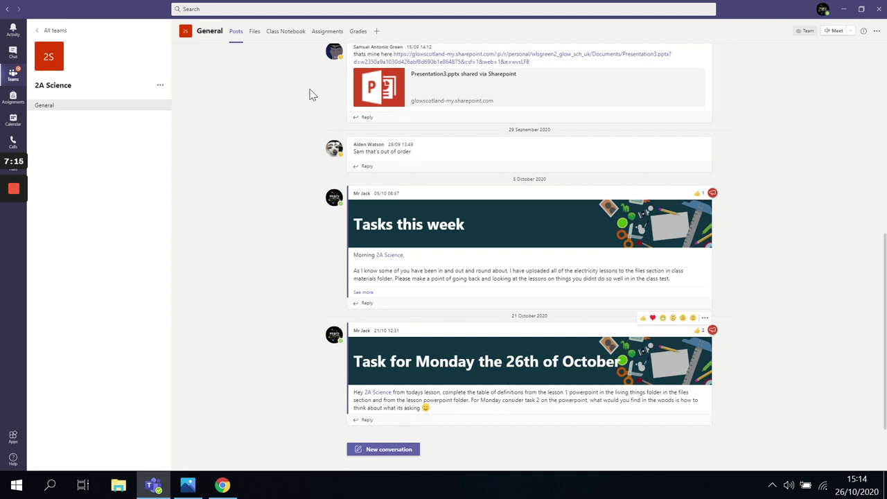
# Step: Open the 2A Science Files tab and drill into Class Materials > Living Things > Class Power Points
pyautogui.click(255, 33)
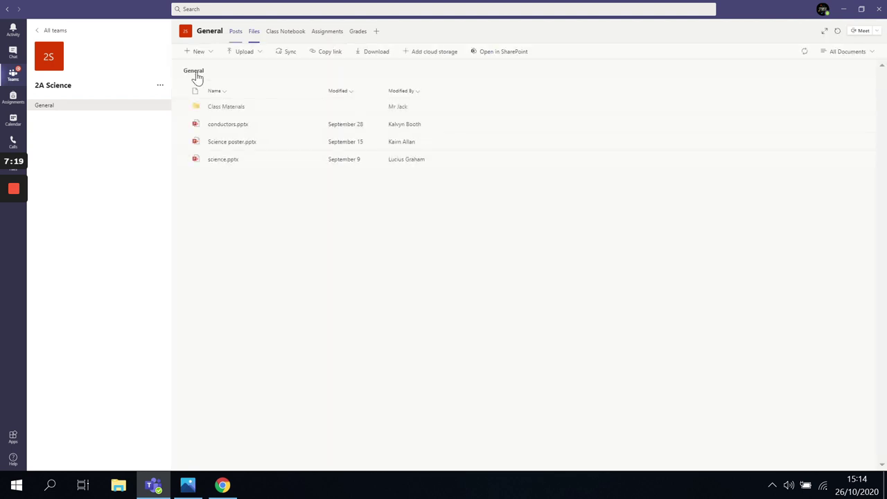
pyautogui.click(228, 111)
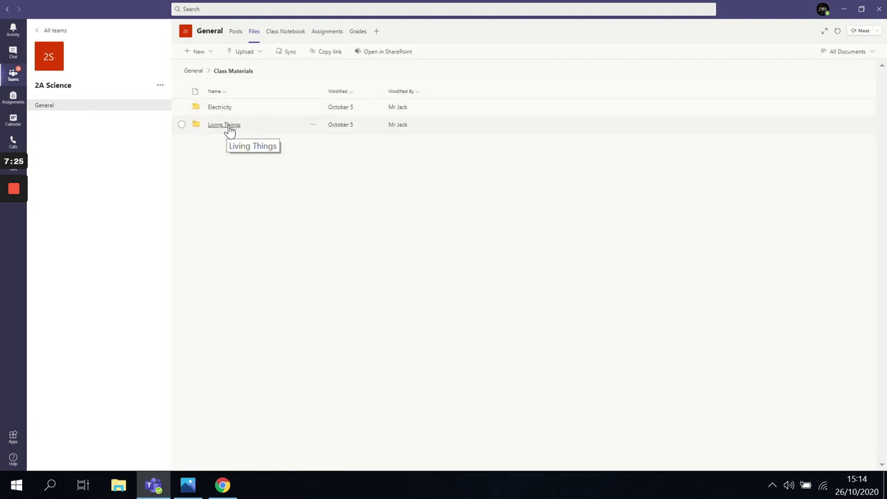
pyautogui.click(231, 129)
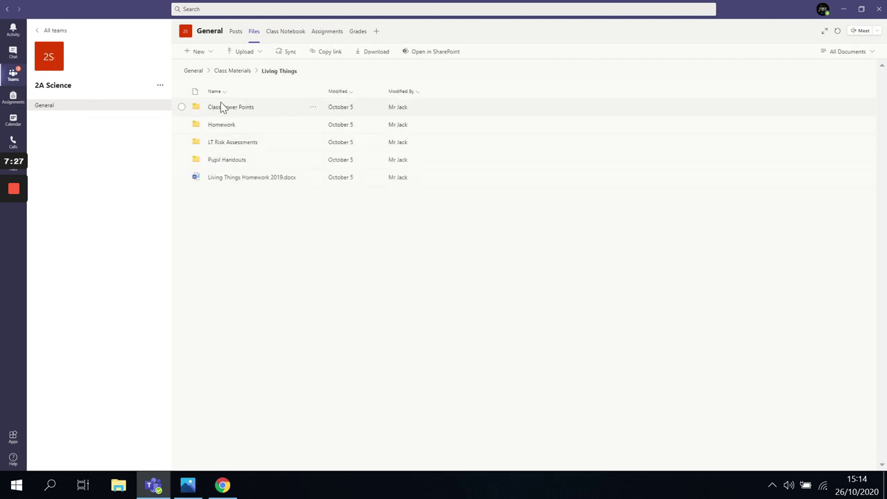
pyautogui.click(227, 111)
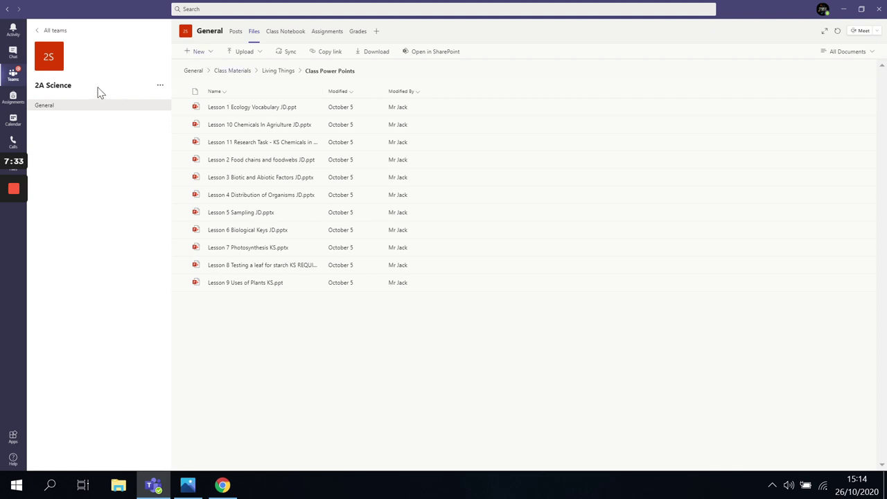
# Step: Use the breadcrumbs to view the Electricity folder, then return to Class Materials
pyautogui.click(278, 72)
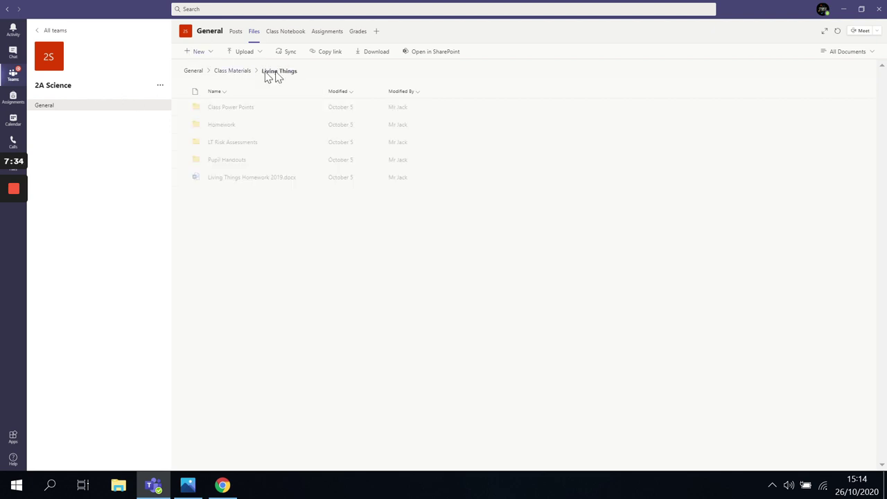
pyautogui.click(230, 72)
pyautogui.click(220, 108)
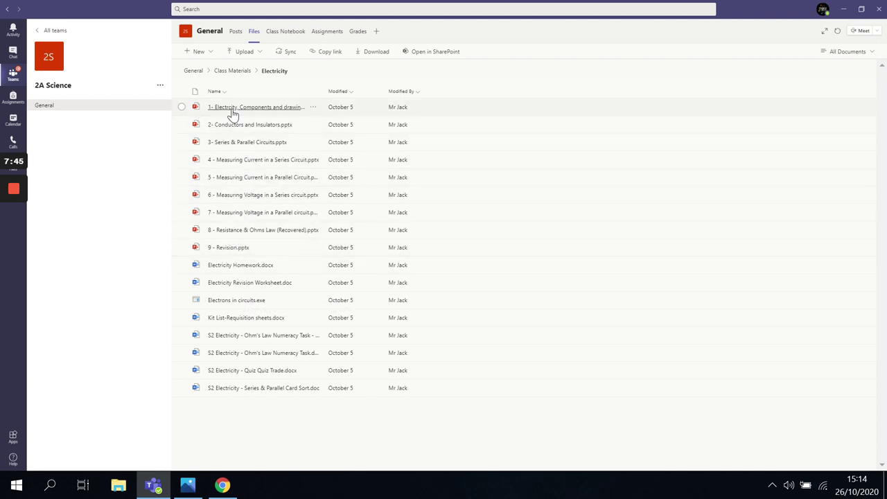
pyautogui.click(239, 72)
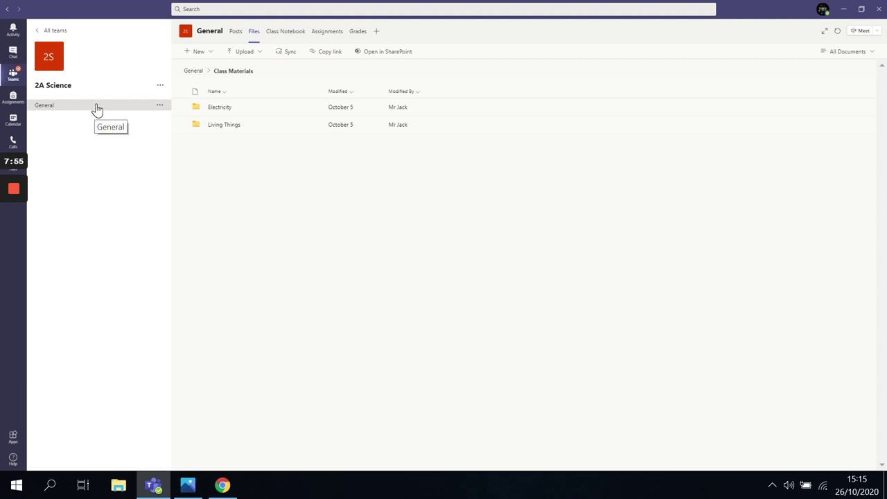
# Step: Return to the General channel's root file list with Class Materials and the three science slide decks
pyautogui.moveTo(15, 191)
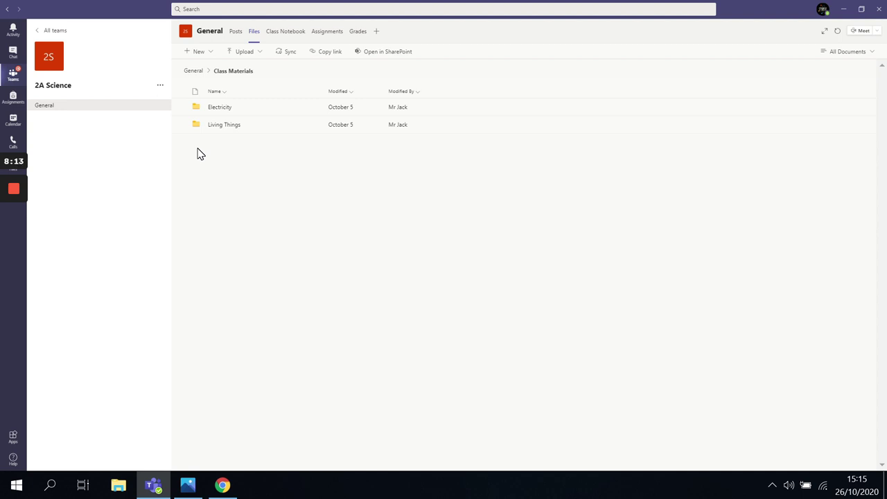
pyautogui.click(193, 71)
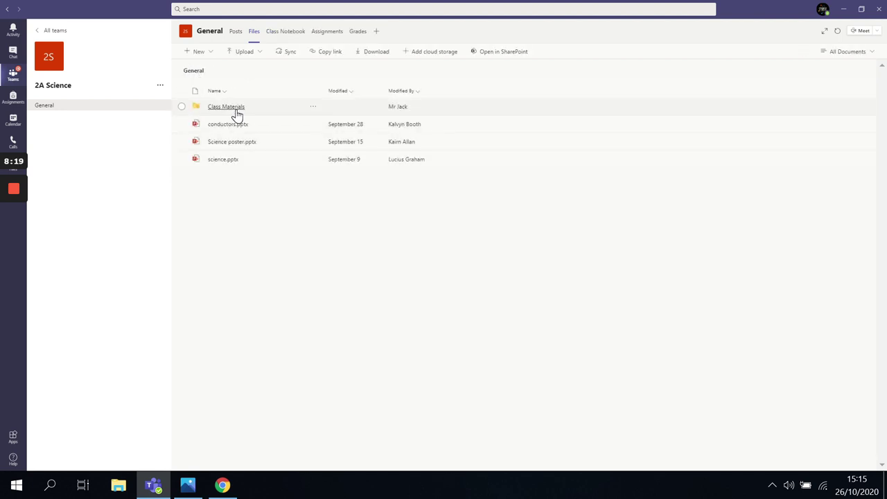